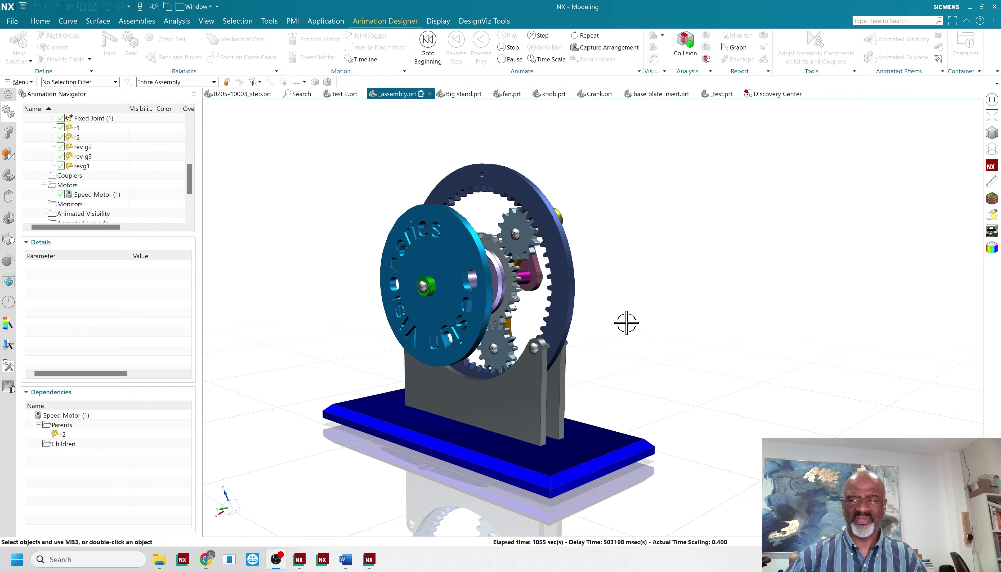
Orbit the assembly so the lettered disk sits on the left, then stop the running animation.
middle_click_drag(630, 322, 413, 339)
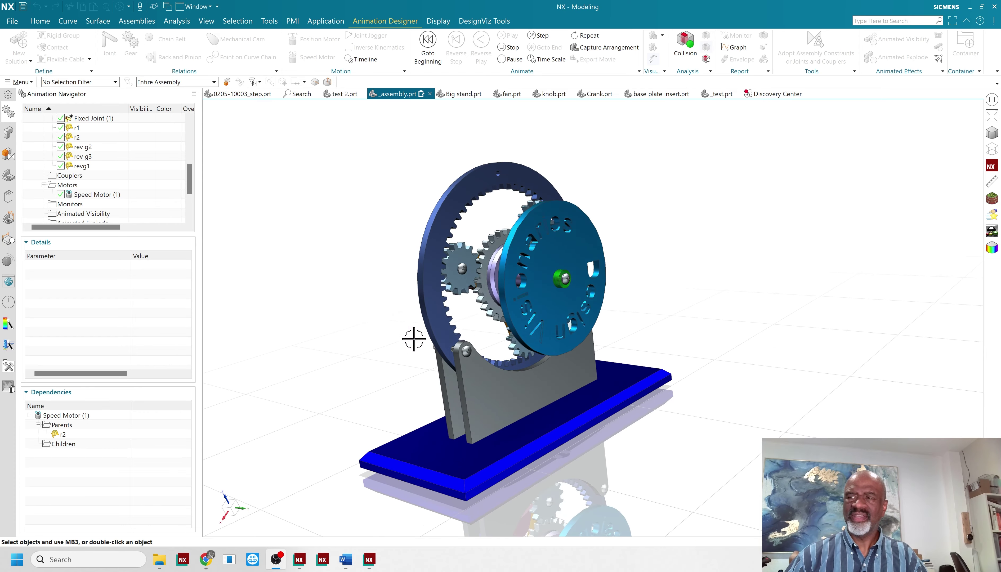
mouse_move(675, 310)
middle_mouse_down()
mouse_move(706, 328)
mouse_move(695, 301)
mouse_move(682, 310)
middle_mouse_up()
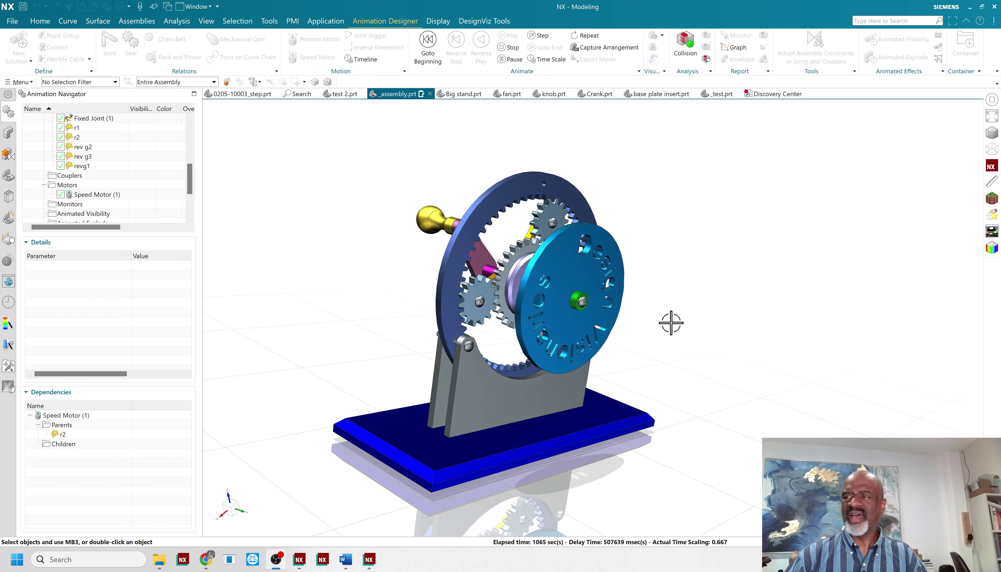
middle_click_drag(720, 418, 636, 396)
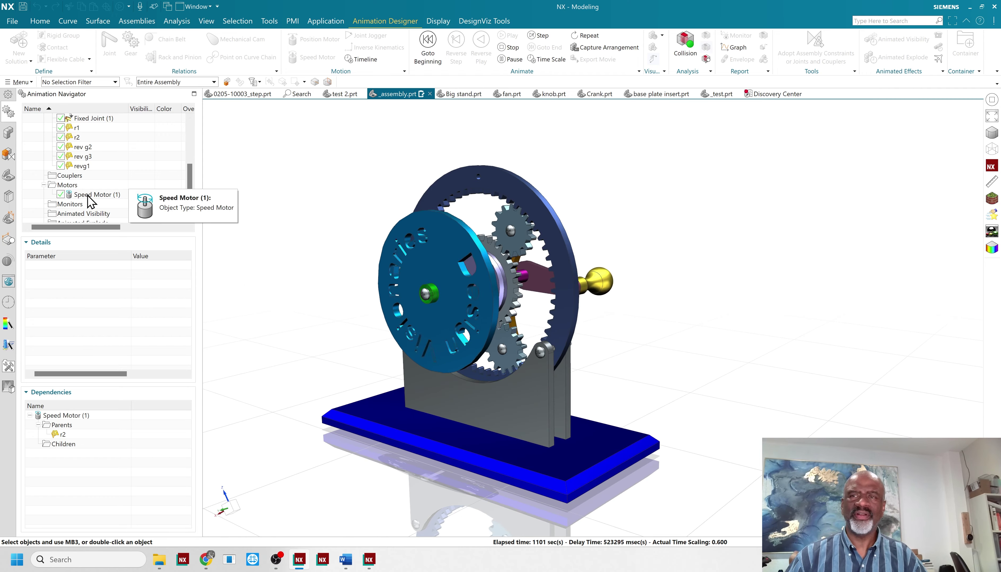
left_click_drag(193, 181, 192, 201)
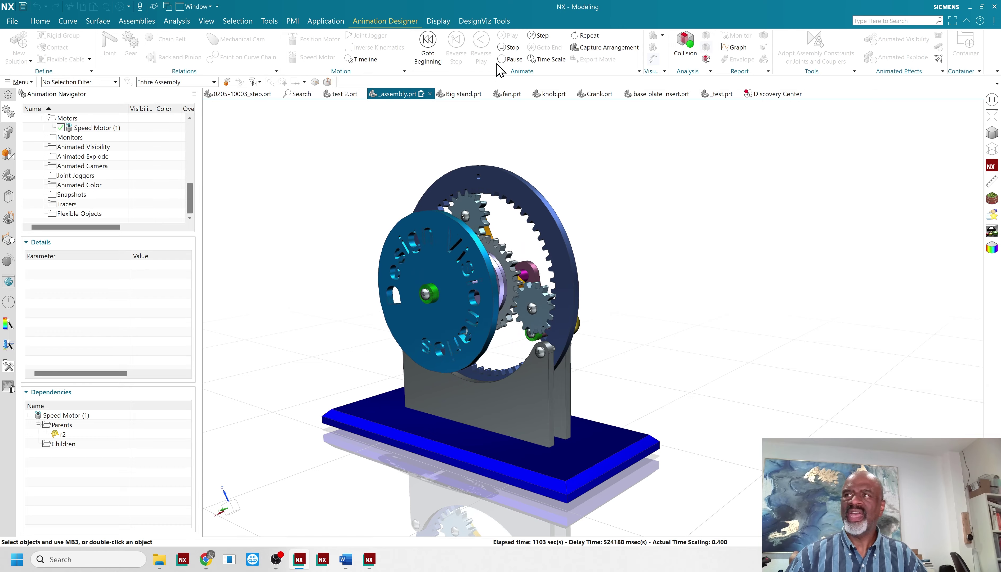
left_click(511, 48)
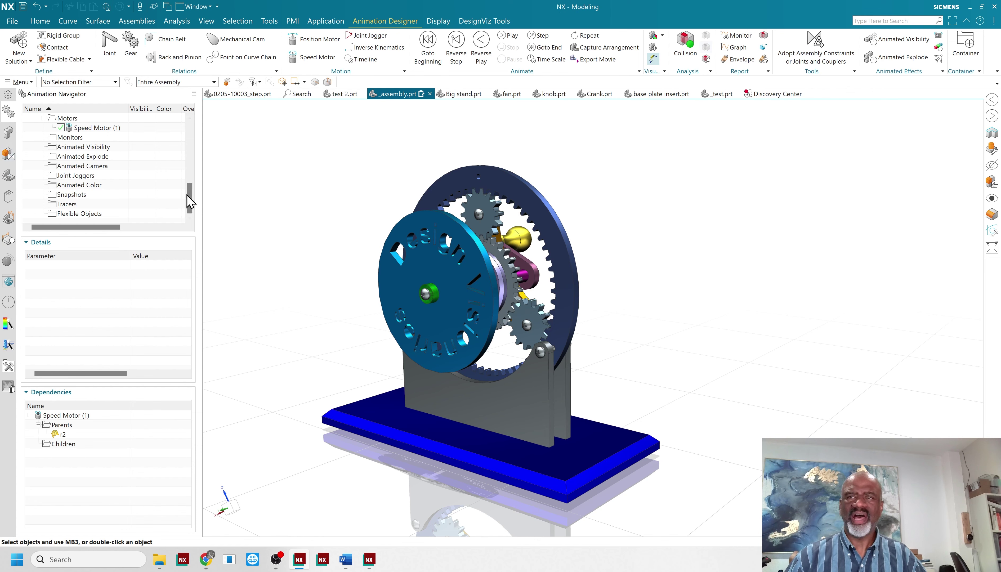
scroll(187, 186, "up", 2)
left_click(98, 187)
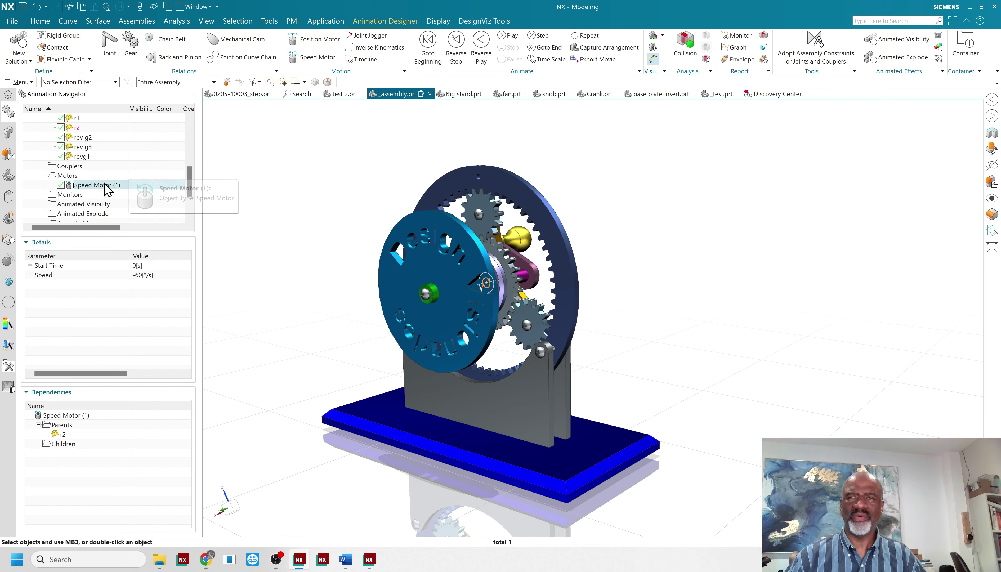
scroll(192, 178, "up", 1)
scroll(194, 179, "up", 2)
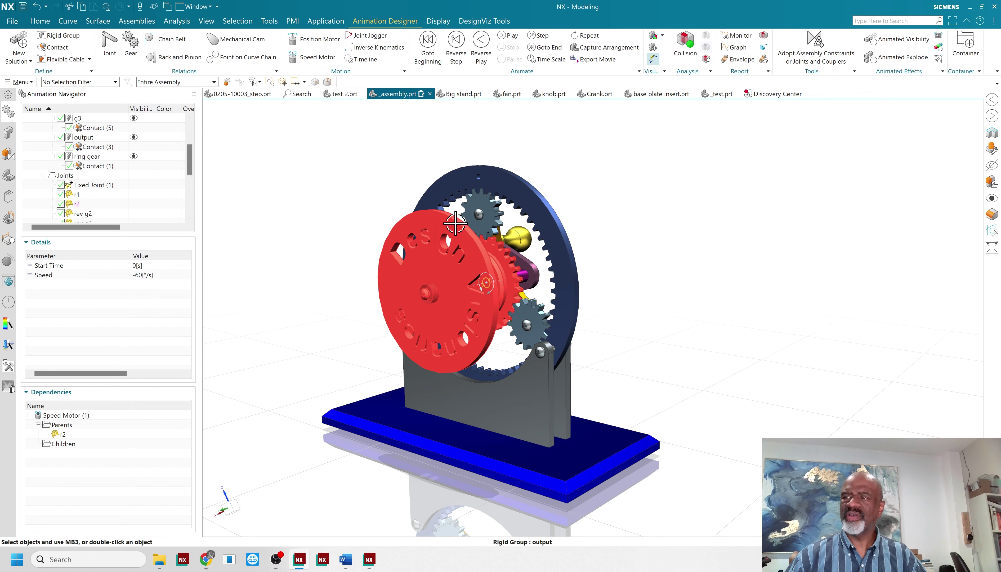
middle_click_drag(277, 205, 293, 202)
scroll(190, 143, "up", 3)
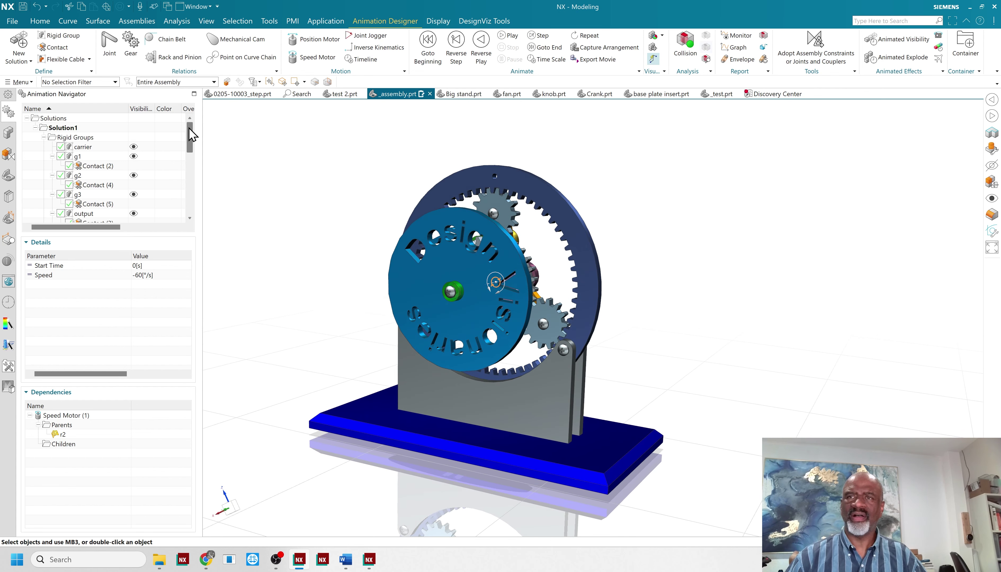
left_click(95, 166)
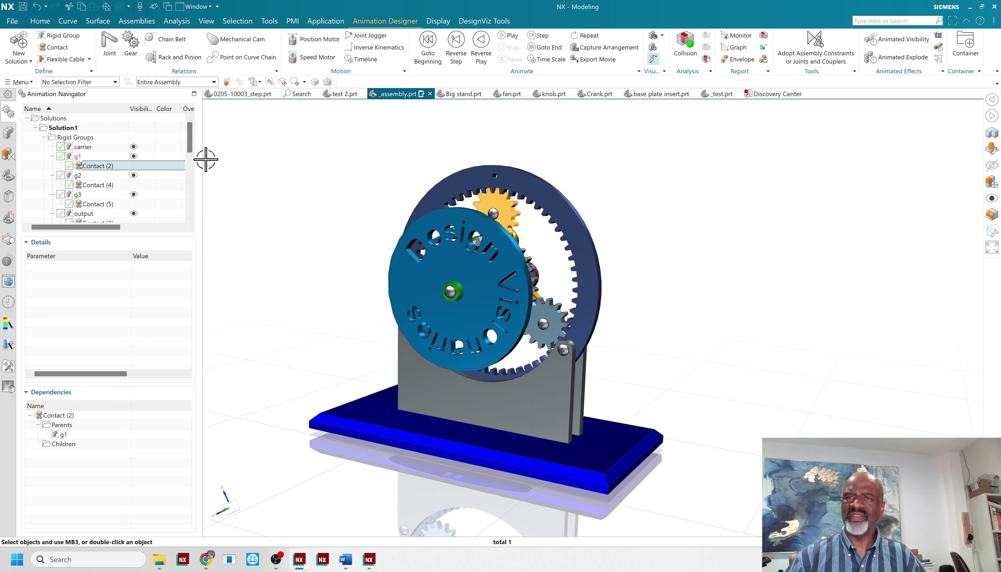
middle_click_drag(333, 172, 259, 185)
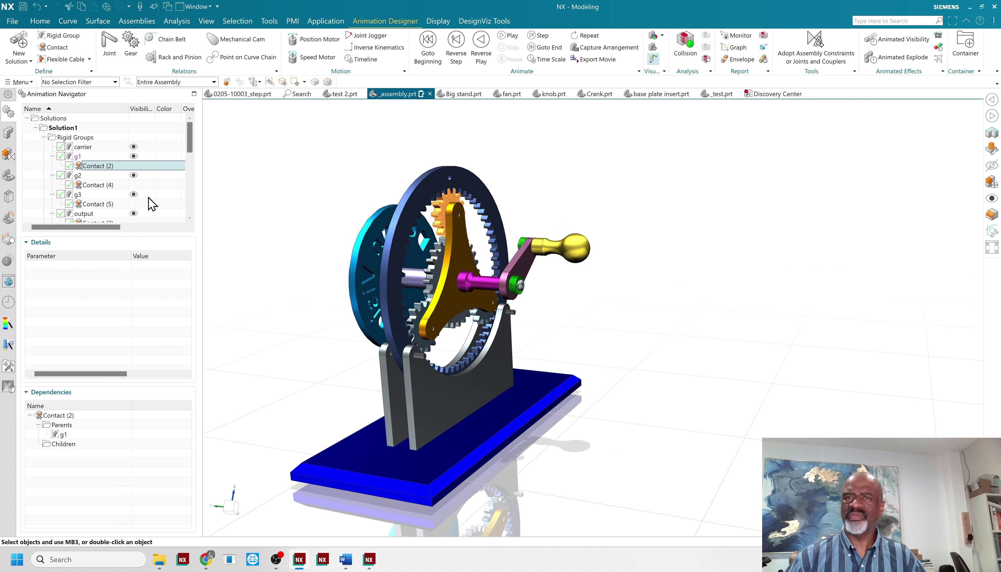
left_click(87, 186)
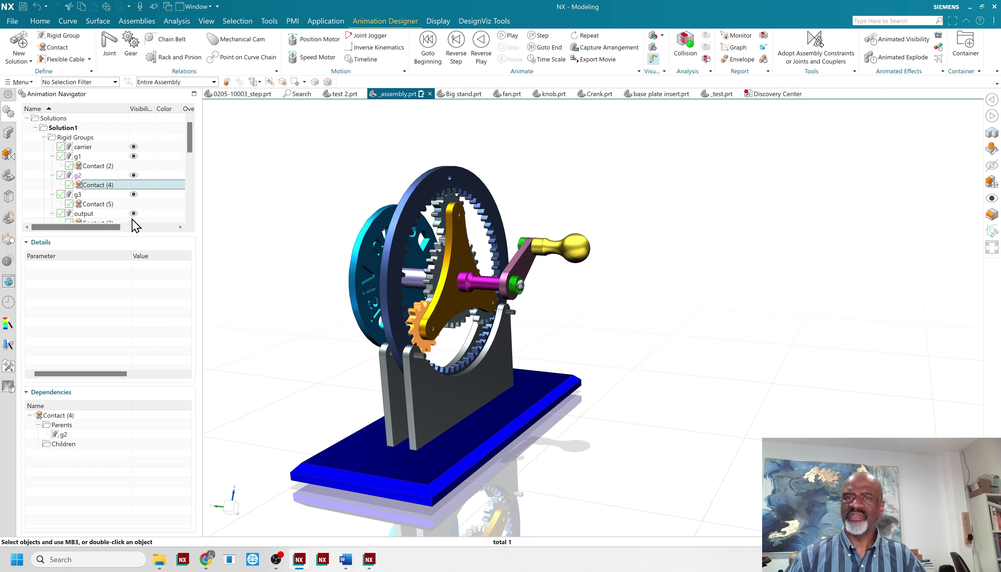
left_click(102, 204)
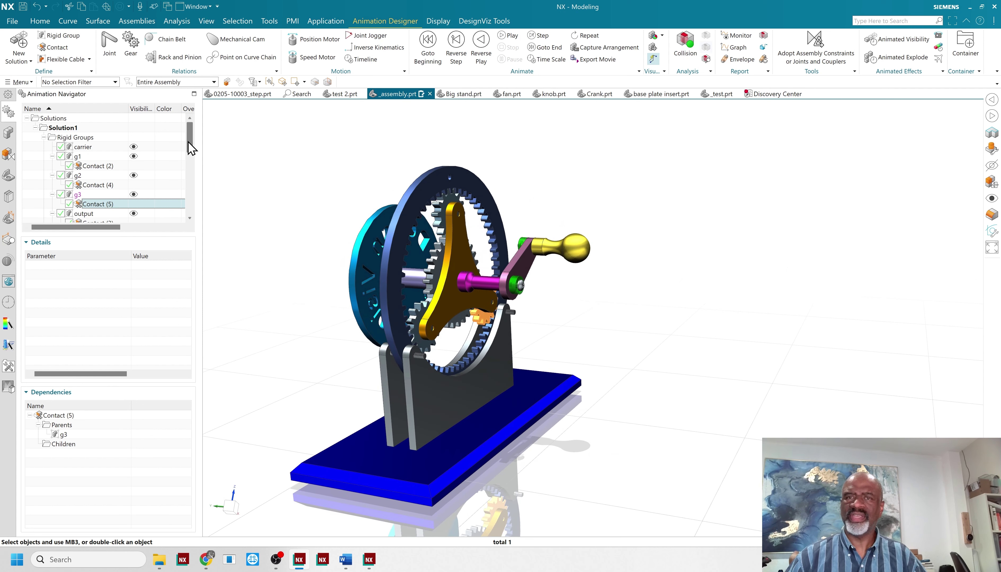
left_click_drag(188, 142, 186, 157)
left_click(100, 178)
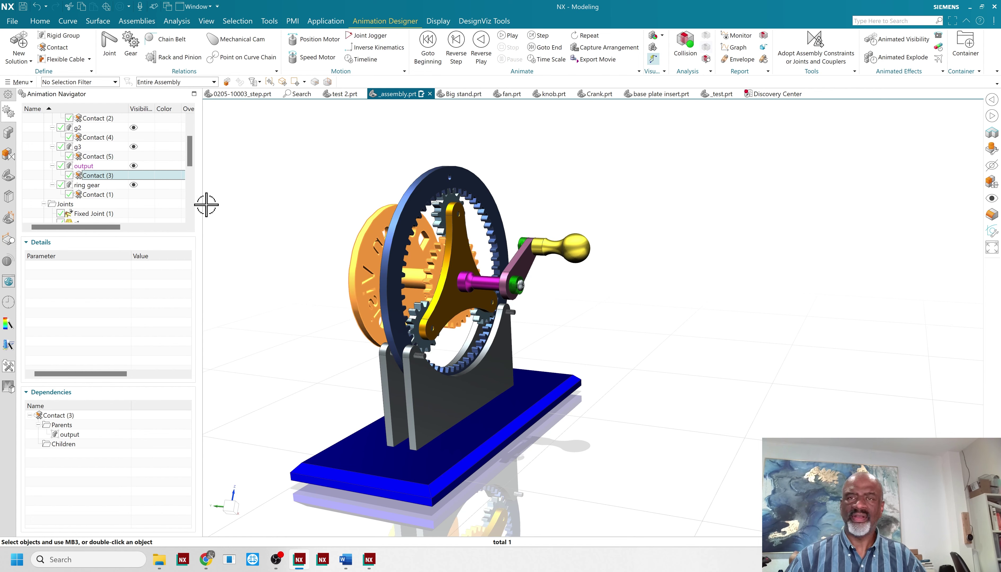
left_click_drag(190, 153, 190, 155)
left_click(103, 185)
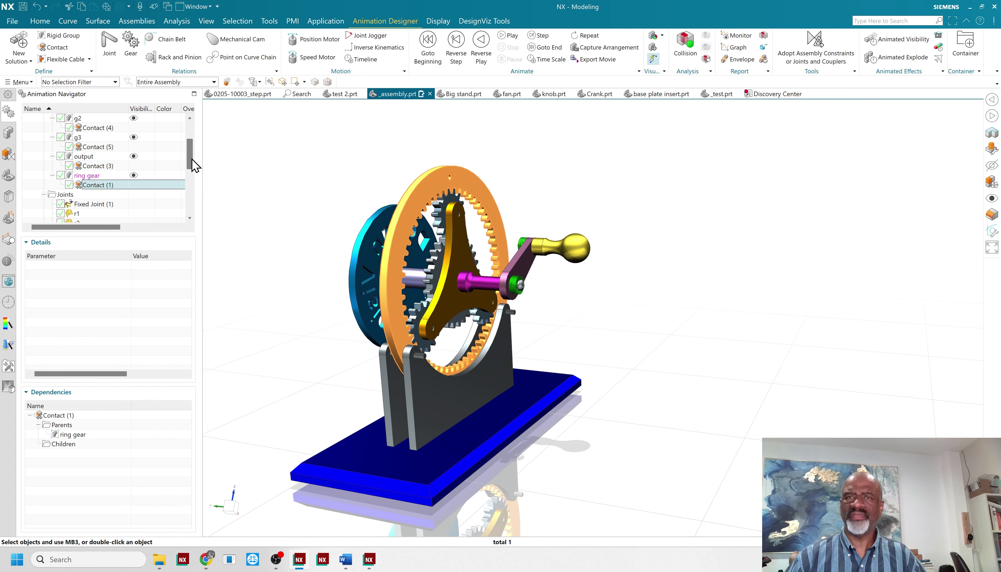
left_click_drag(192, 160, 191, 117)
left_click(84, 147)
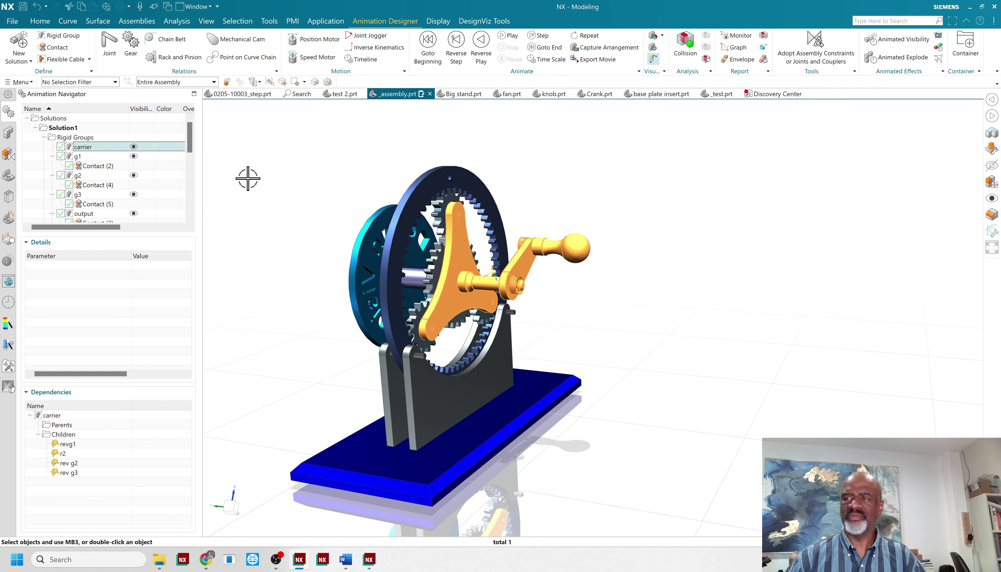
middle_click_drag(276, 205, 316, 200)
left_click_drag(193, 140, 190, 171)
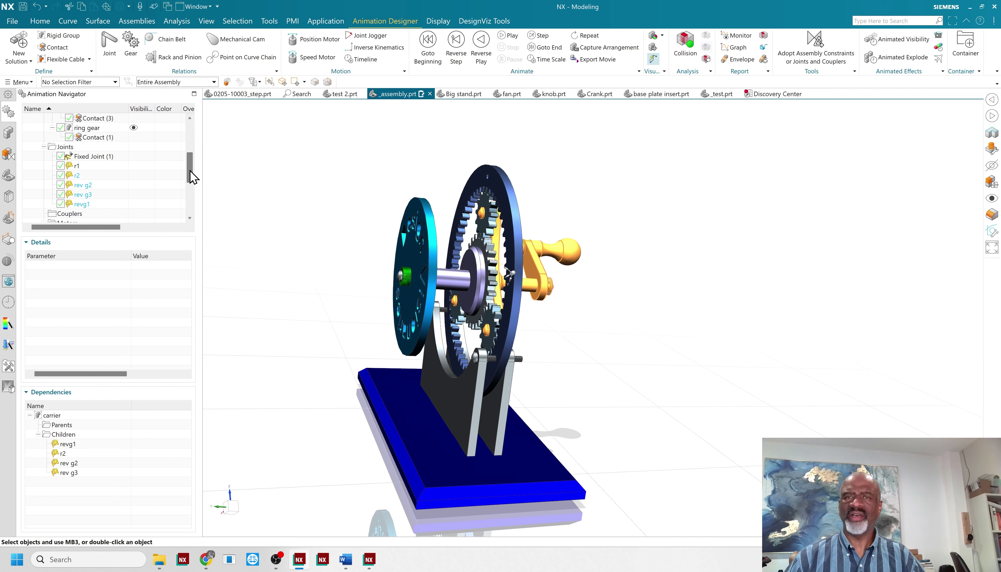
left_click(83, 166)
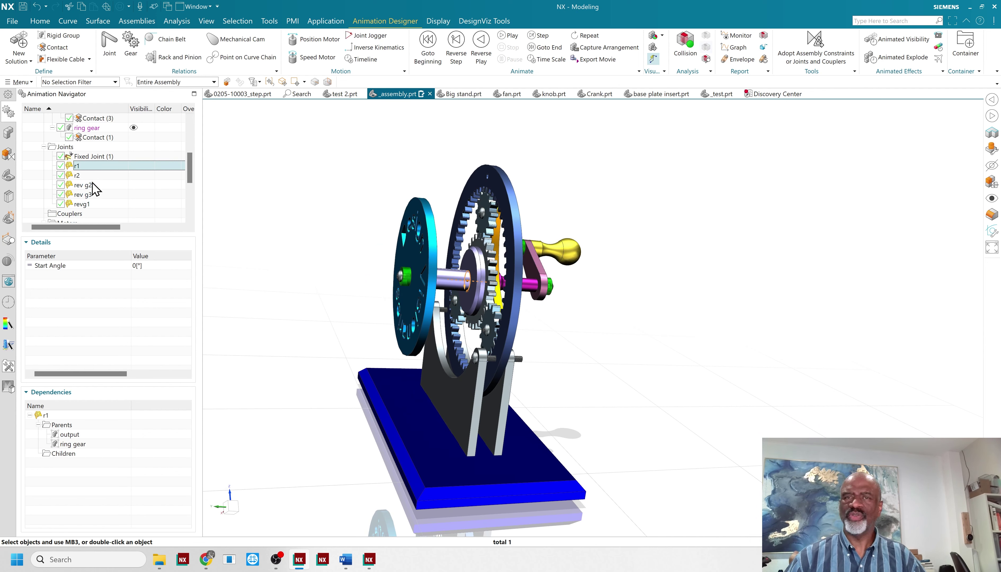
left_click(82, 176)
left_click(87, 185)
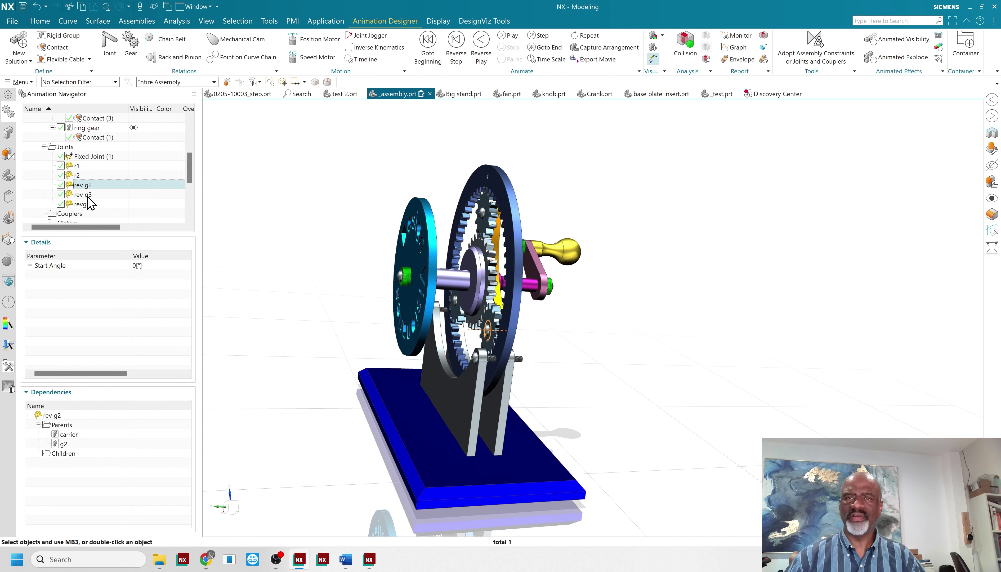
left_click(88, 195)
left_click(87, 204)
left_click(84, 168)
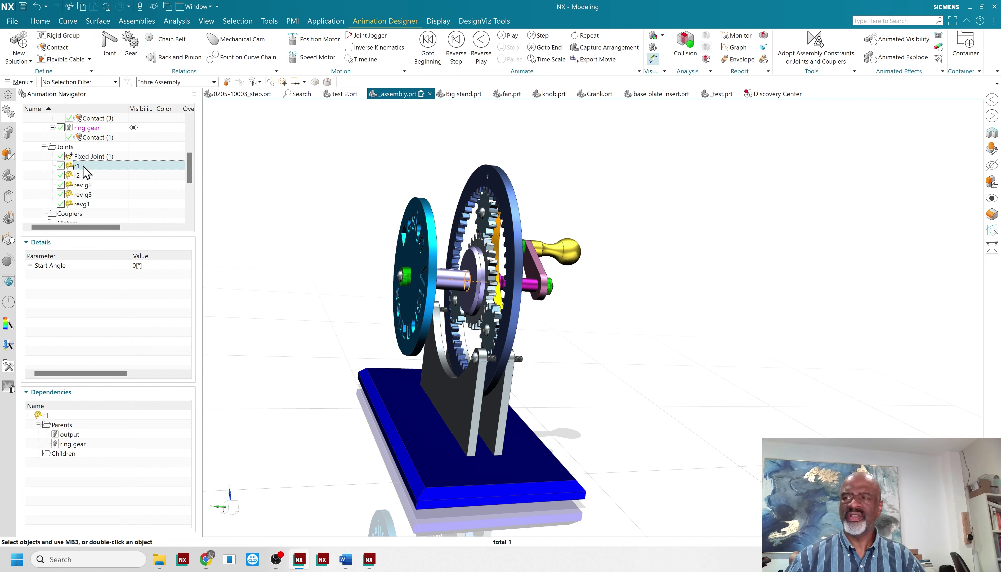
left_click(83, 176)
left_click(89, 156)
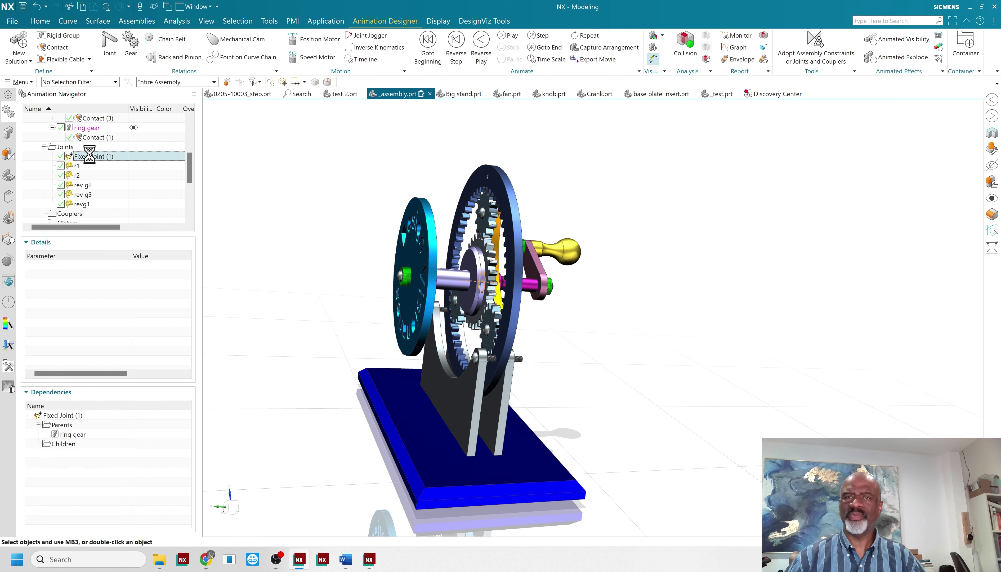
mouse_move(347, 204)
middle_mouse_down()
mouse_move(394, 179)
mouse_move(372, 205)
mouse_move(364, 188)
mouse_move(364, 198)
middle_mouse_up()
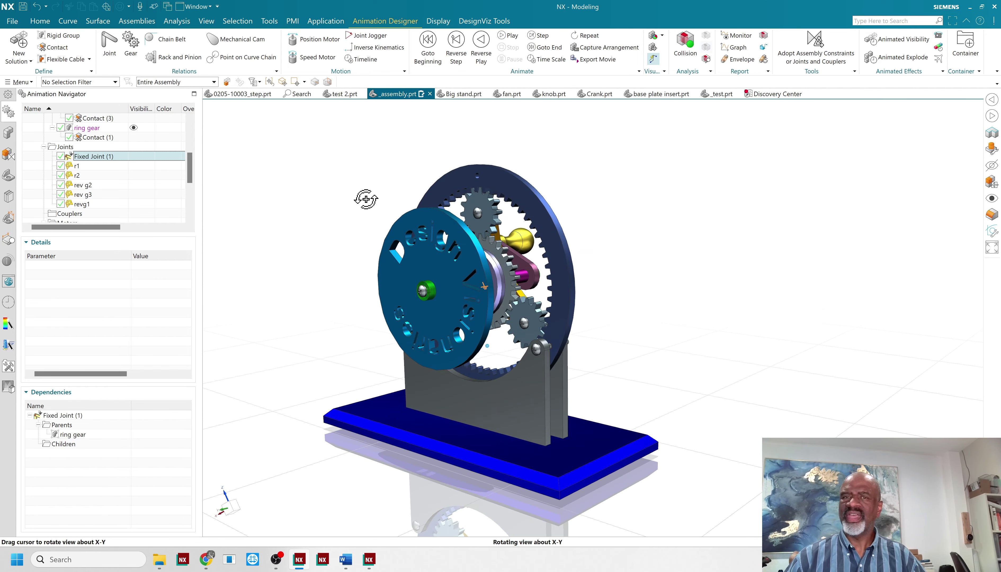
mouse_move(188, 175)
left_mouse_down()
mouse_move(189, 199)
mouse_move(194, 181)
left_mouse_up()
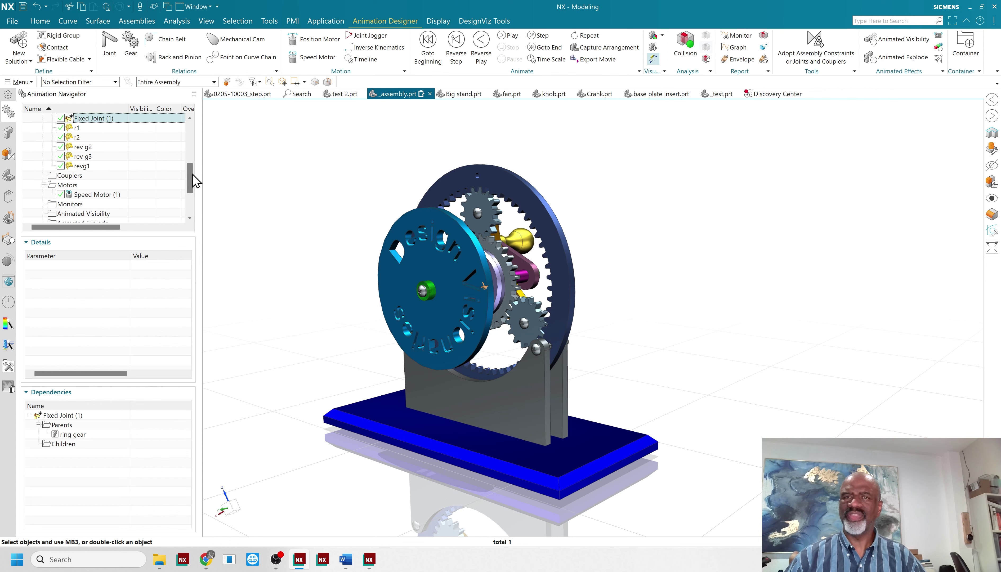
left_click(92, 194)
double_click(104, 197)
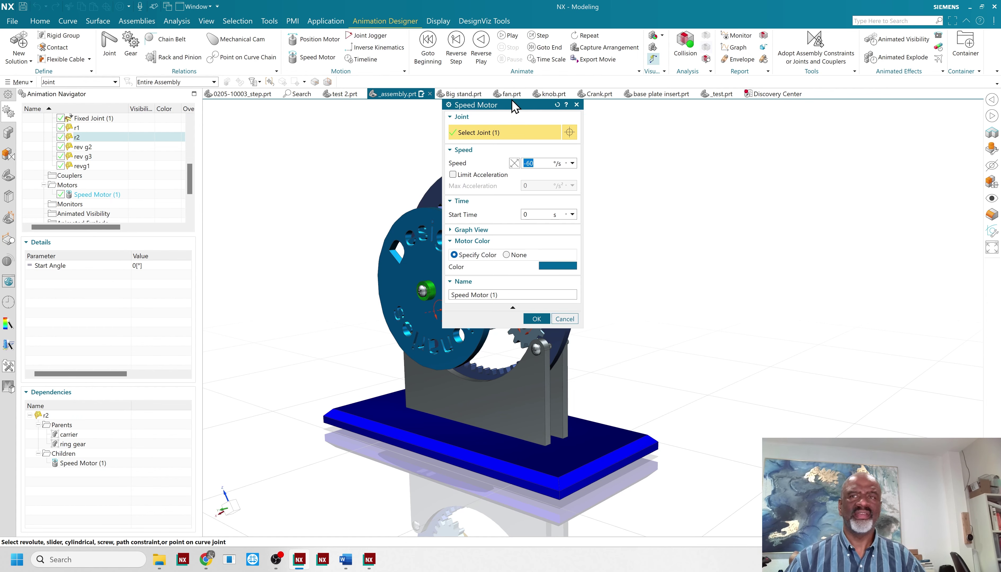
left_click_drag(514, 104, 223, 147)
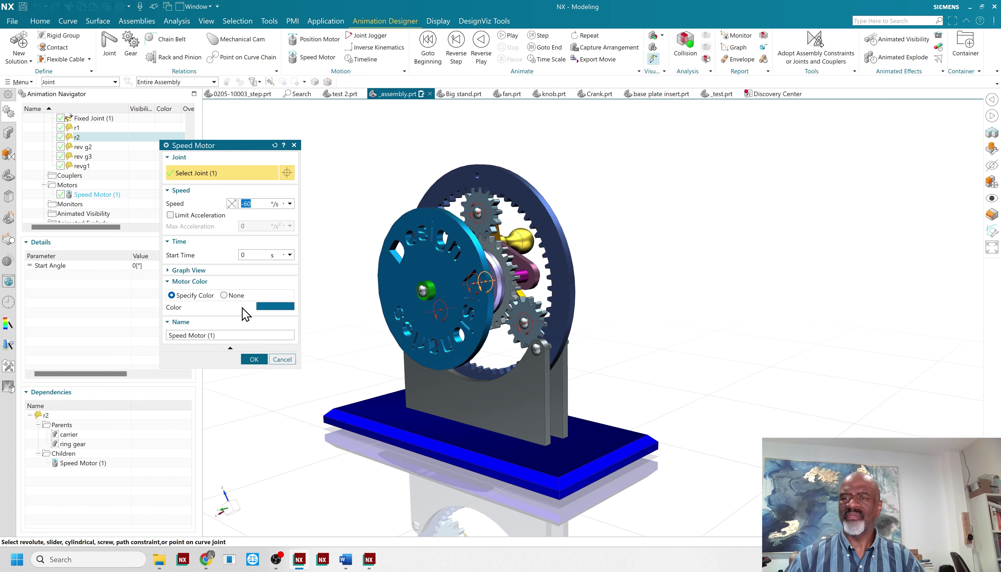
left_click(253, 359)
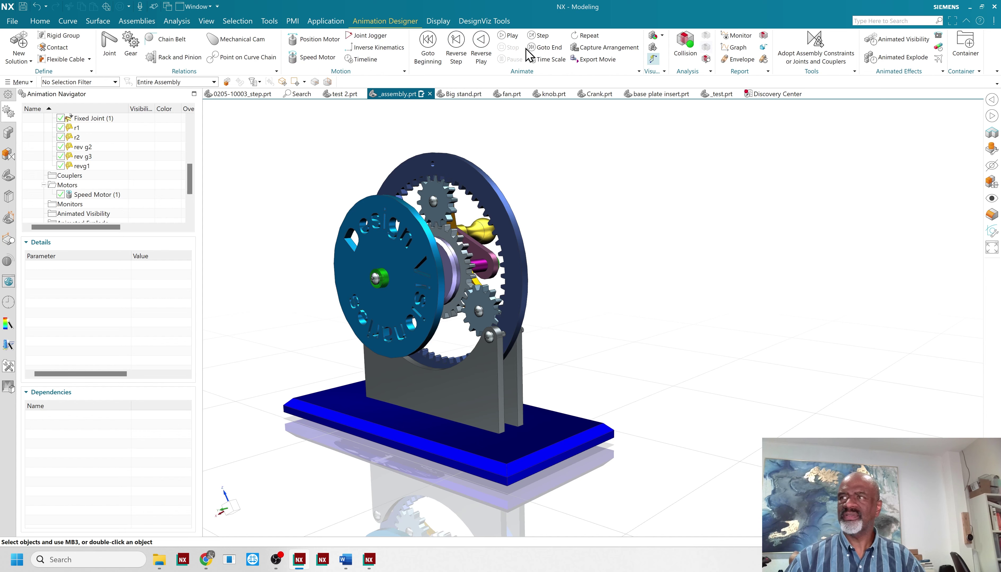
Play the gear animation forward and watch the turning gears from a side view.
left_click(509, 35)
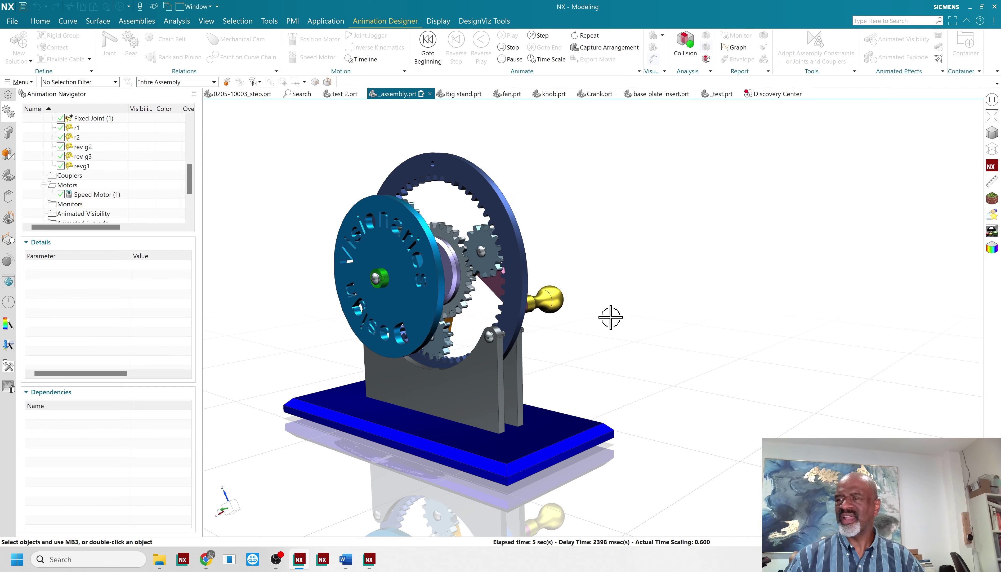
mouse_move(603, 301)
middle_mouse_down()
mouse_move(614, 306)
mouse_move(598, 288)
mouse_move(573, 293)
mouse_move(597, 286)
mouse_move(584, 306)
mouse_move(594, 297)
middle_mouse_up()
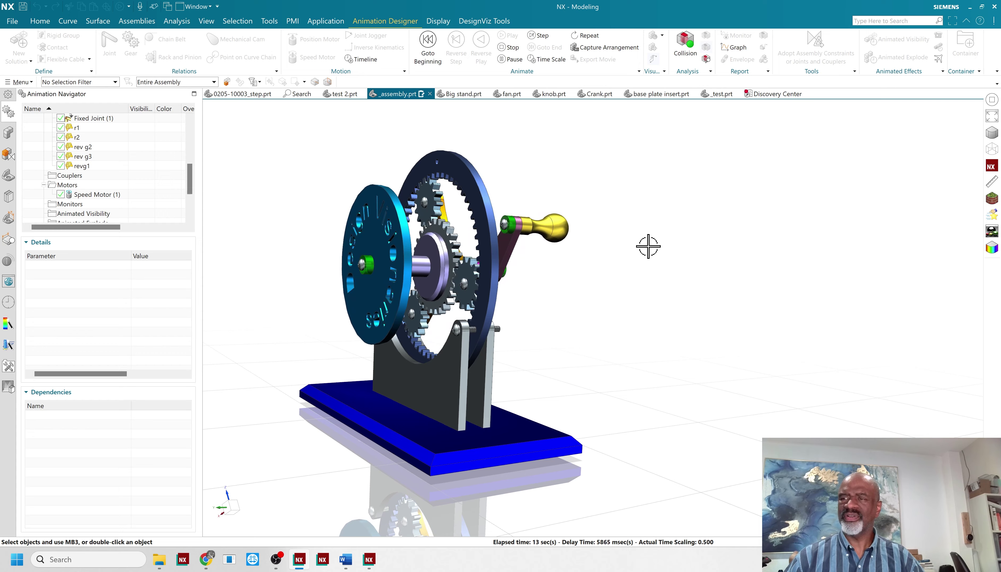